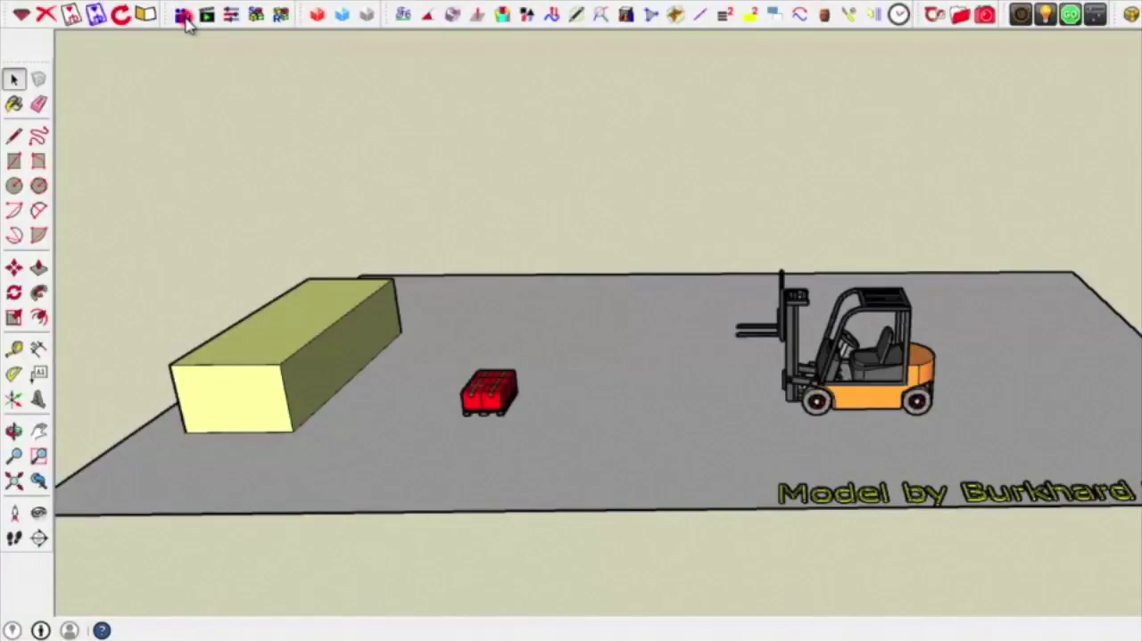
Open the Animator player for the Forklift Motion clip and start playback from 0.0 s
click(184, 17)
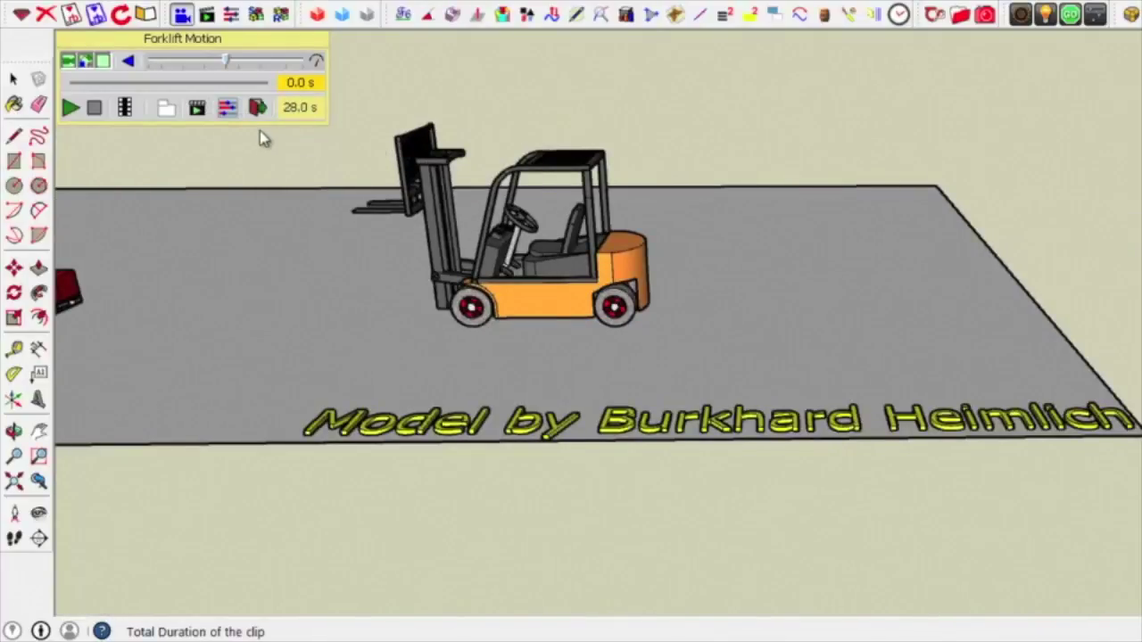
click(70, 114)
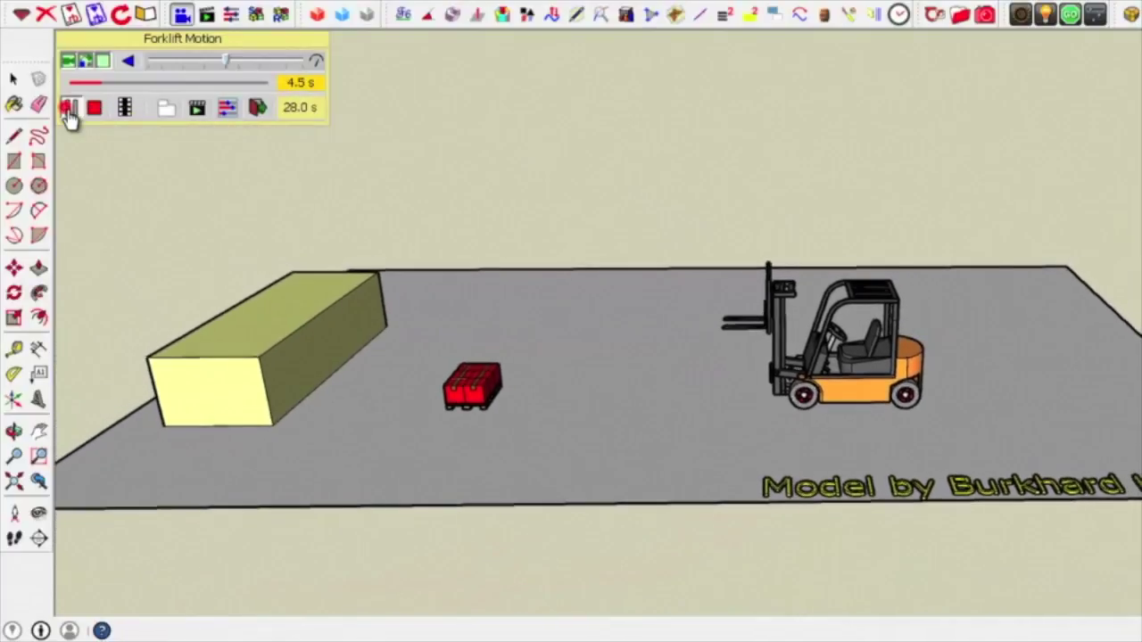
Pause the Forklift Motion clip near 4.6 s, then exclude cameras from playback
click(70, 108)
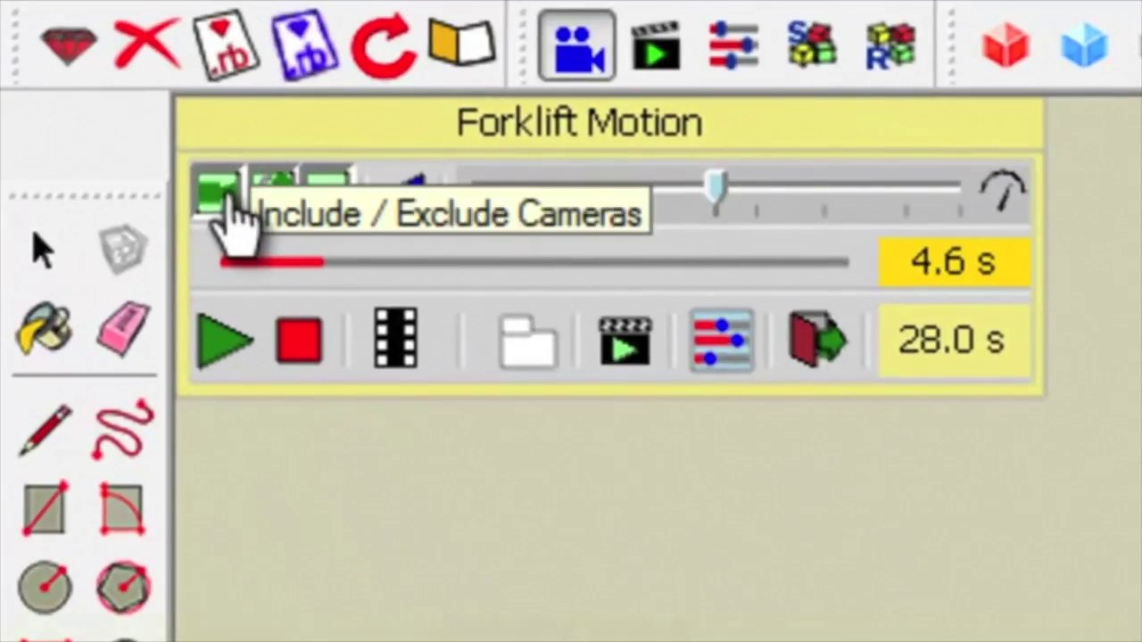
click(229, 204)
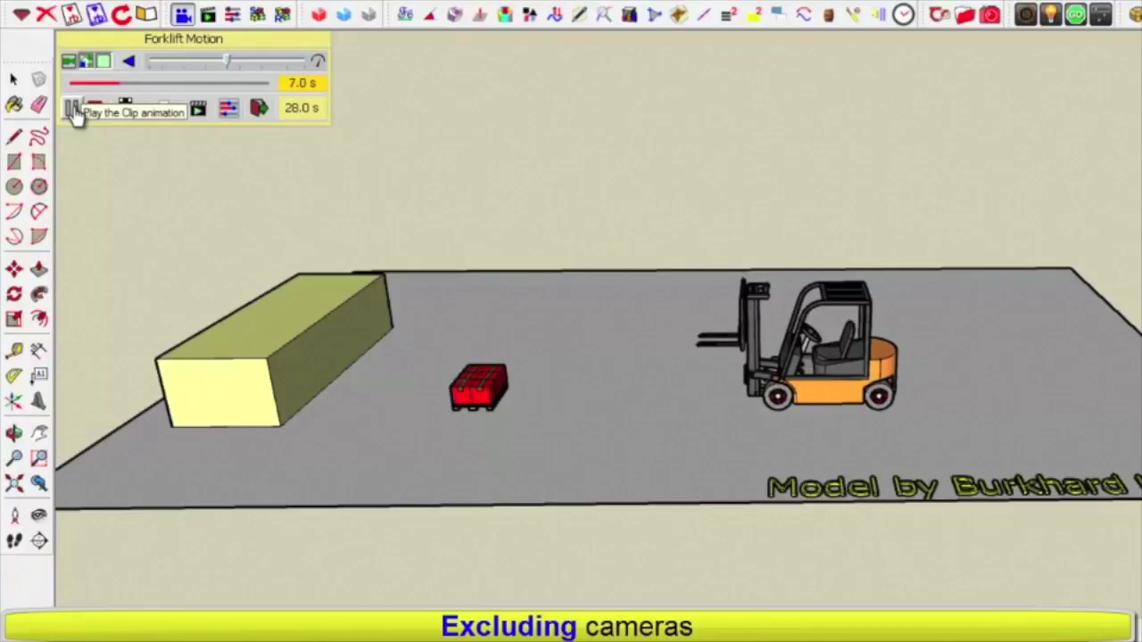
Orbit the view around the warehouse floor, then re-include the clip's cameras in playback
mouse_move(488, 240)
middle_down()
mouse_move(662, 341)
mouse_move(541, 339)
middle_up()
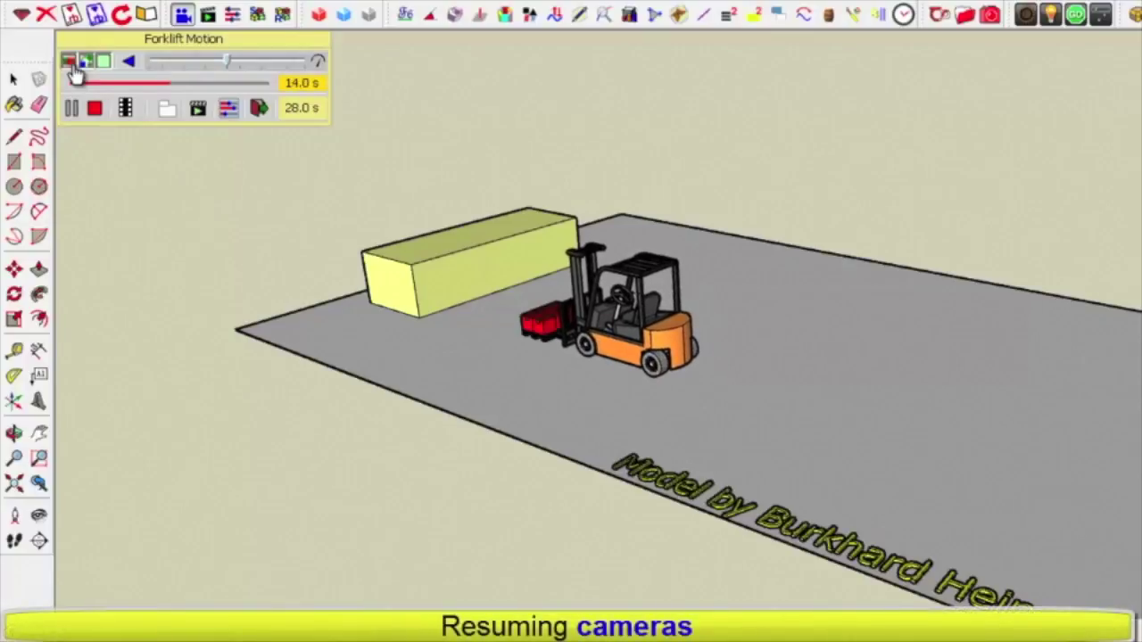
click(71, 64)
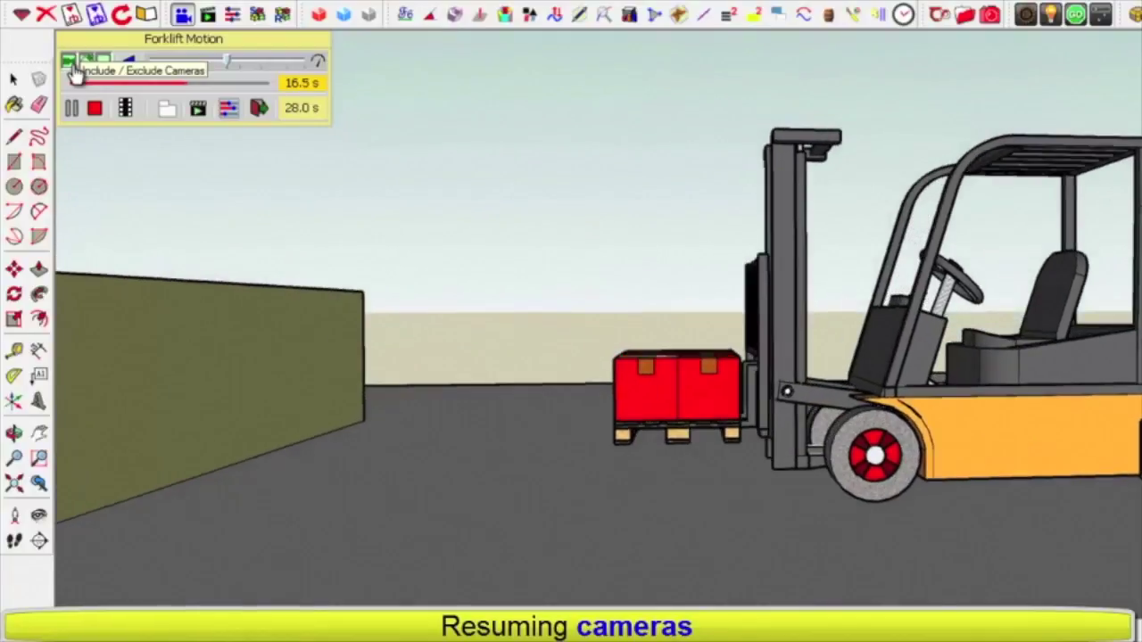
Exclude and restore the clip's cameras, then exclude object motions from playback
click(72, 64)
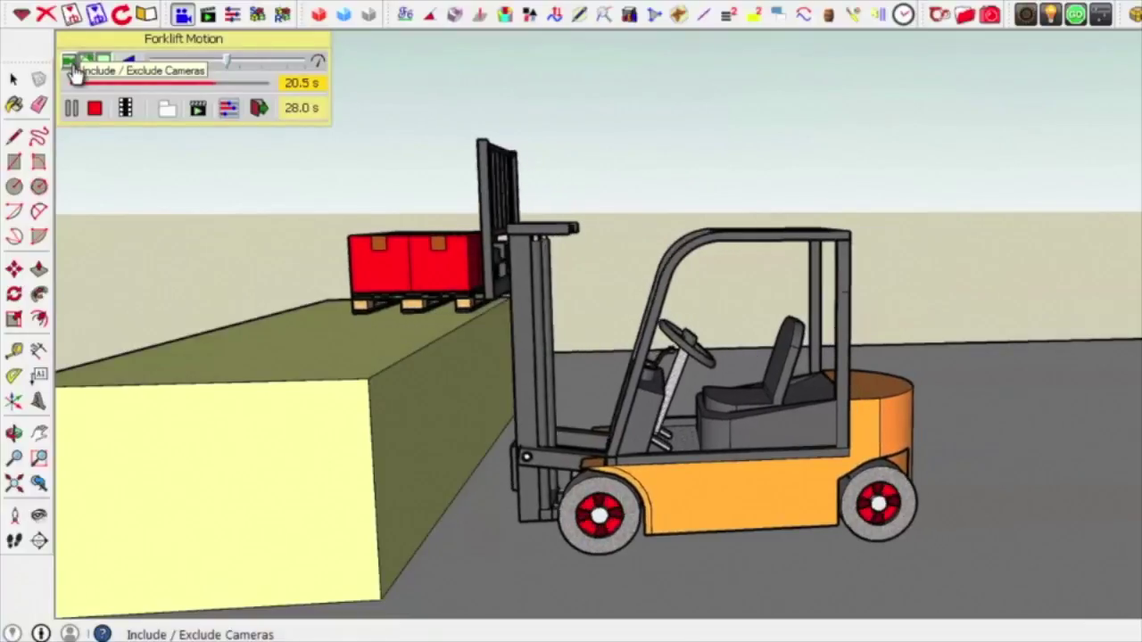
click(74, 69)
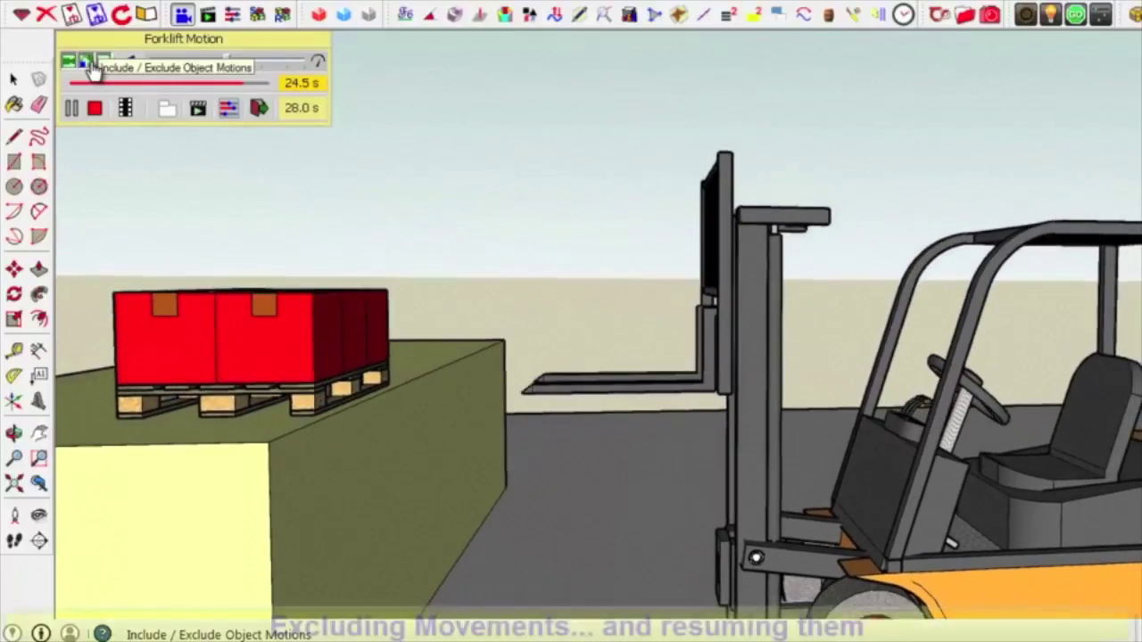
click(90, 64)
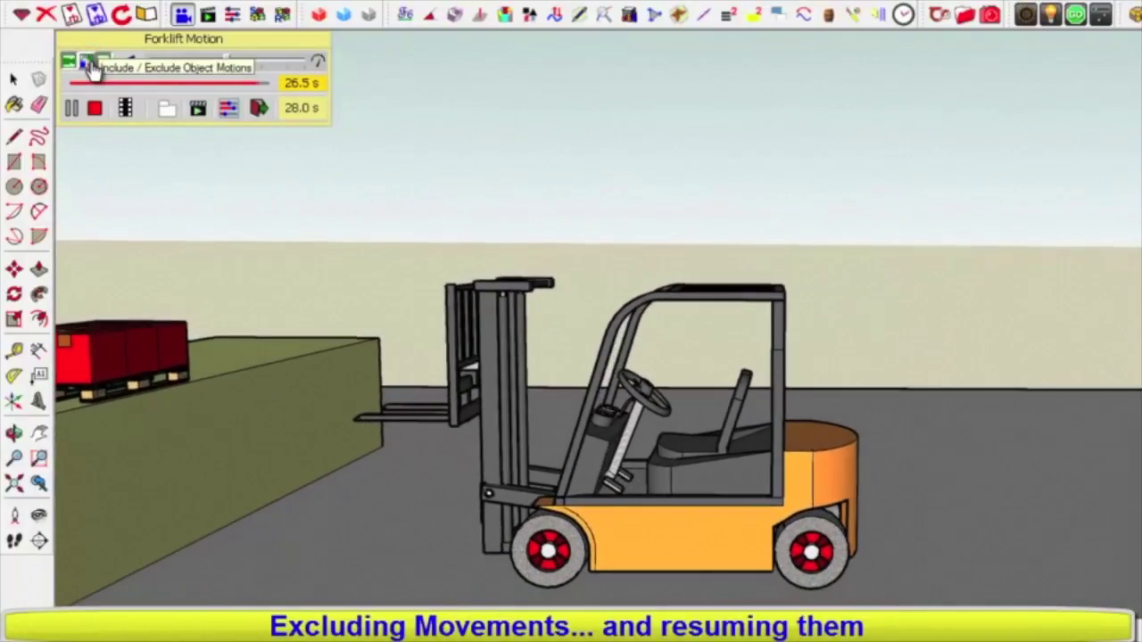
Re-include object motions so Forklift Motion plays on toward its 28.0 s end
click(89, 63)
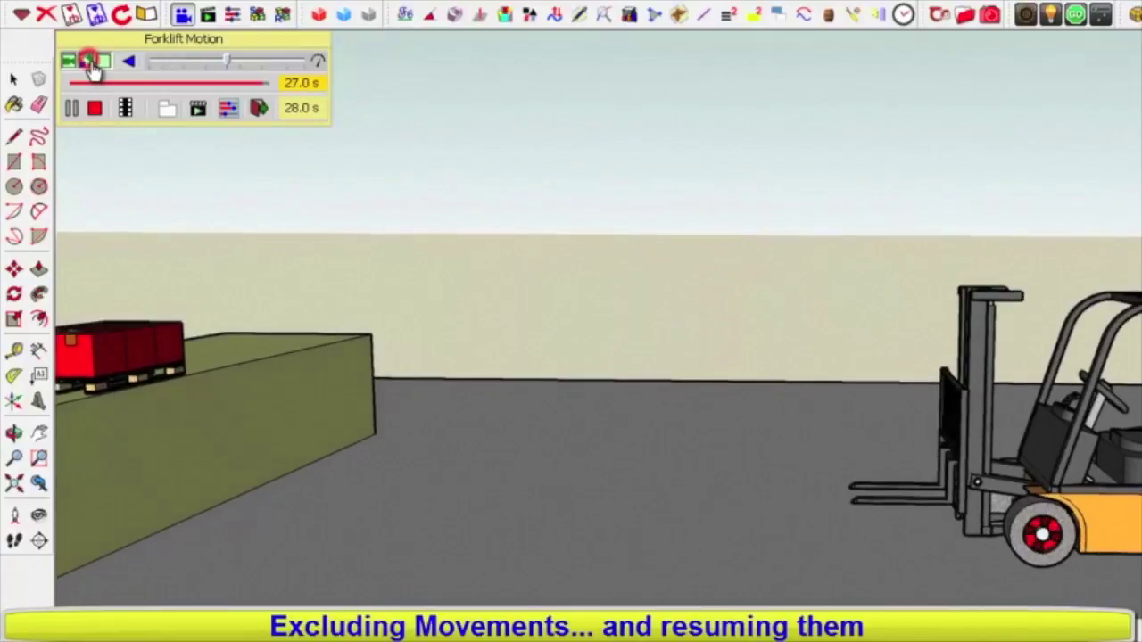